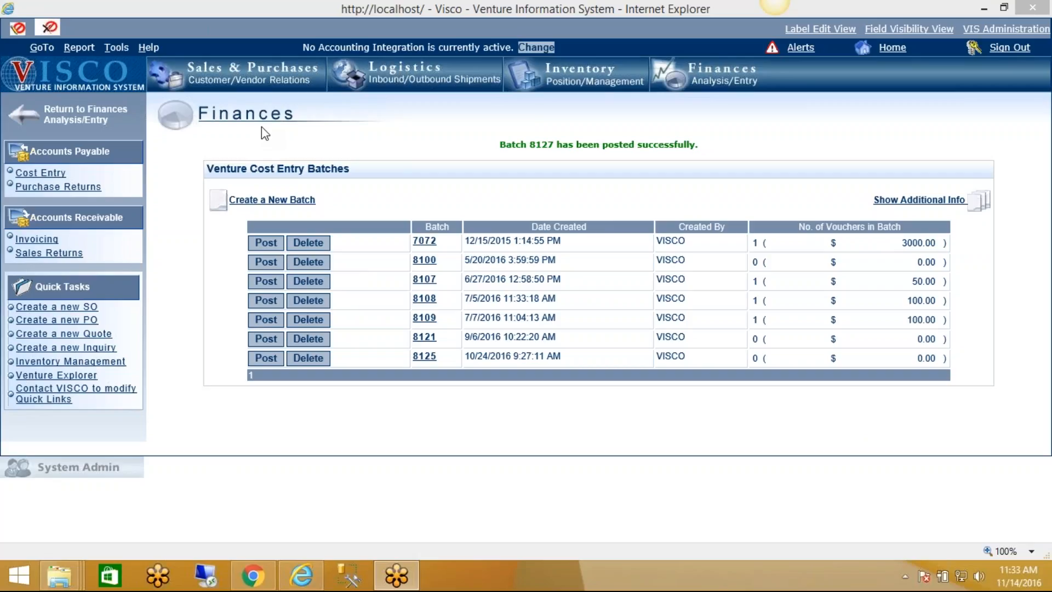
Step: Open the Update Scans settings from the accounting and system administration options
click(117, 48)
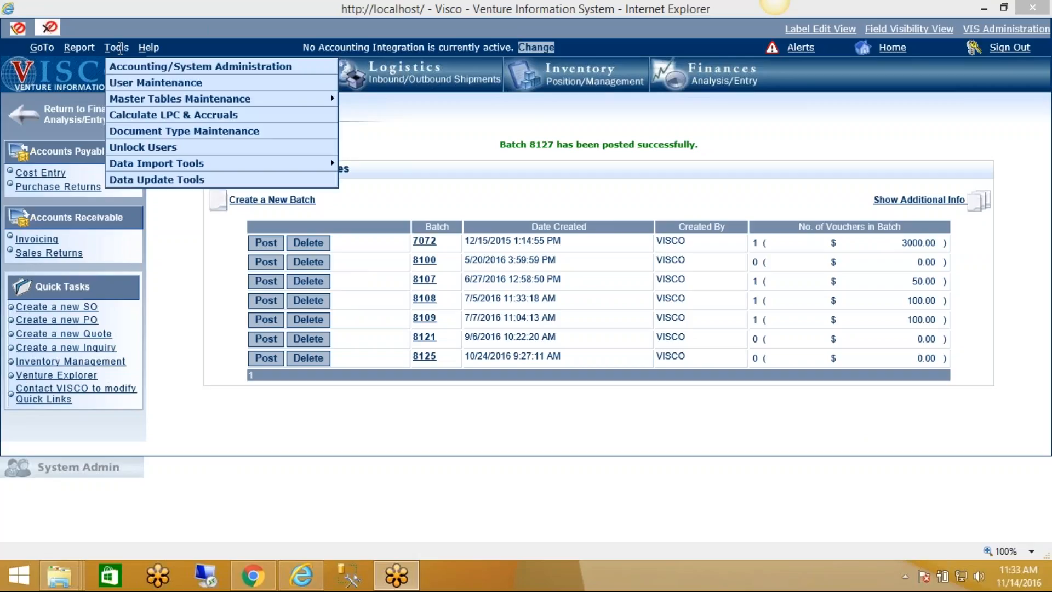
click(147, 67)
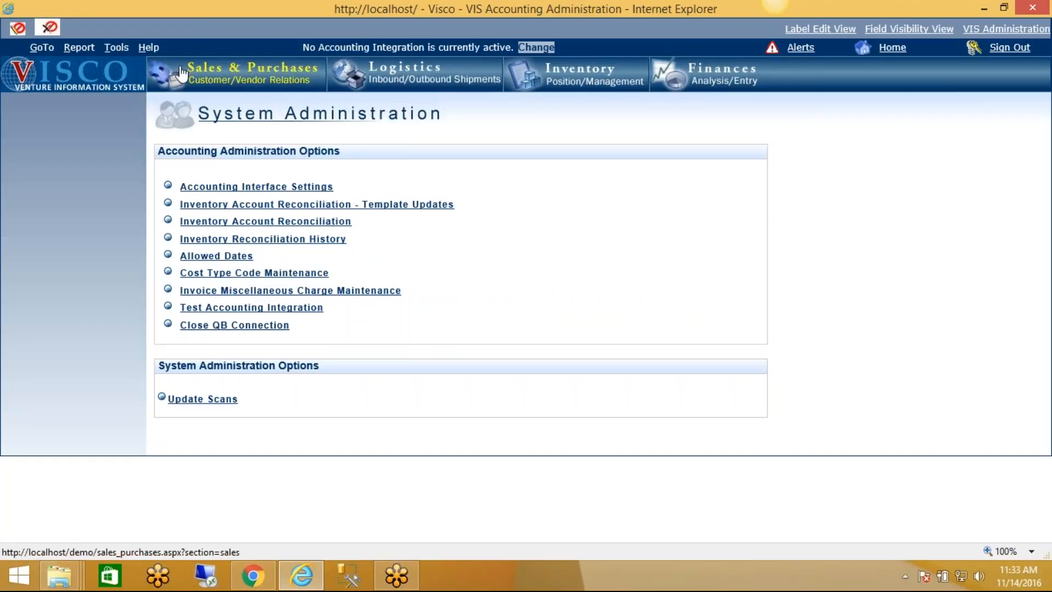
click(183, 406)
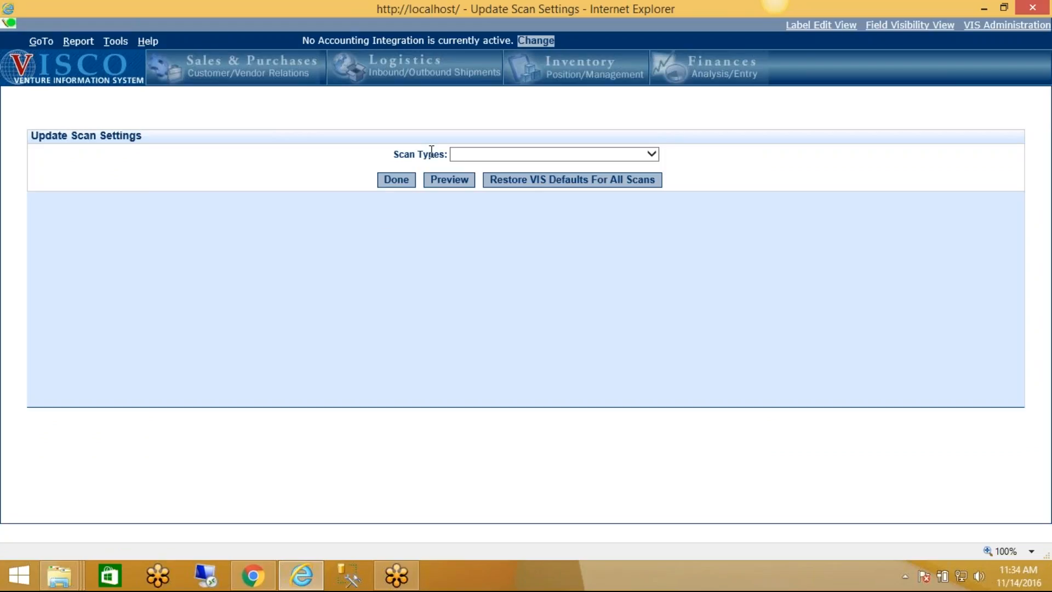
Step: Choose Container as the scan type whose columns are configured
click(469, 155)
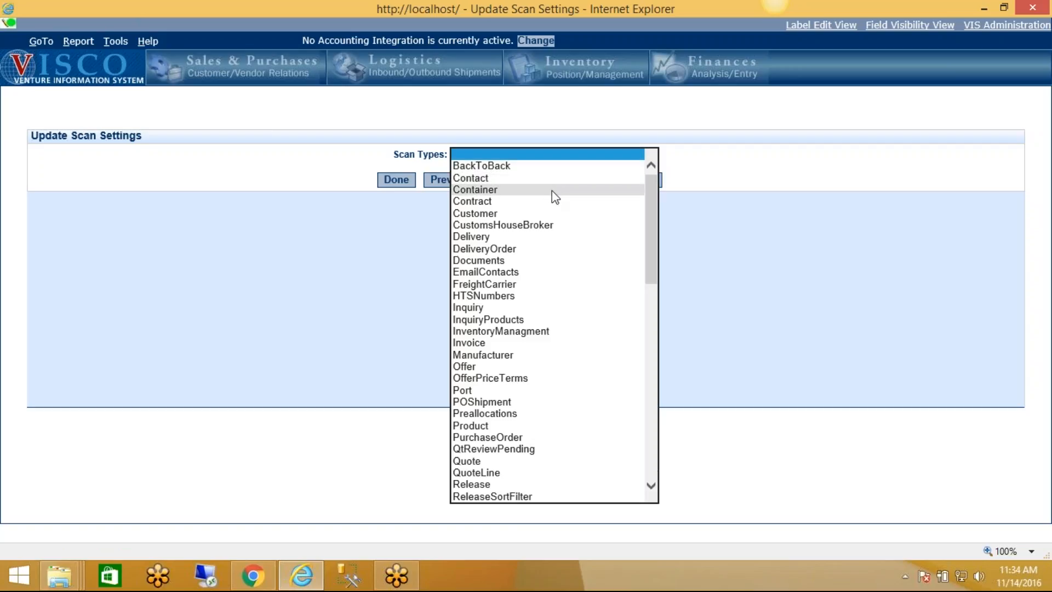
scroll(553, 193, down, 9)
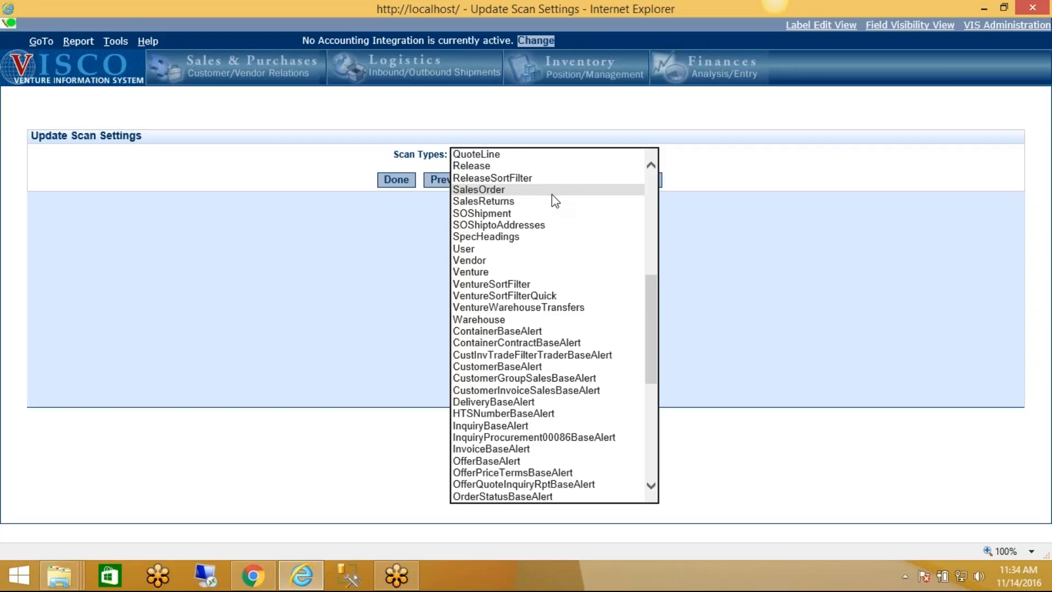
scroll(552, 195, down, 4)
scroll(551, 197, up, 9)
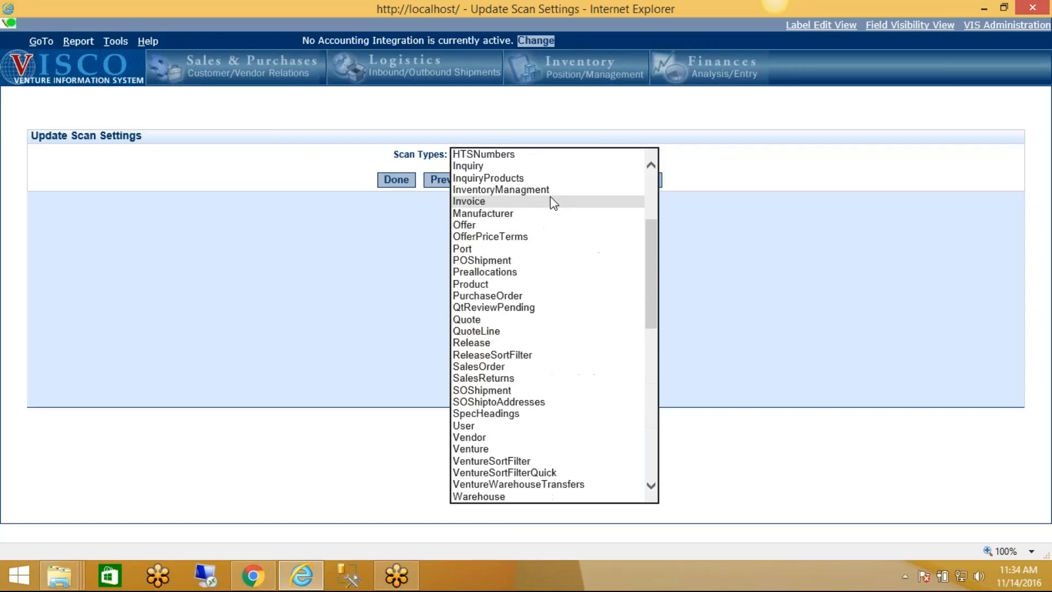
scroll(551, 203, up, 4)
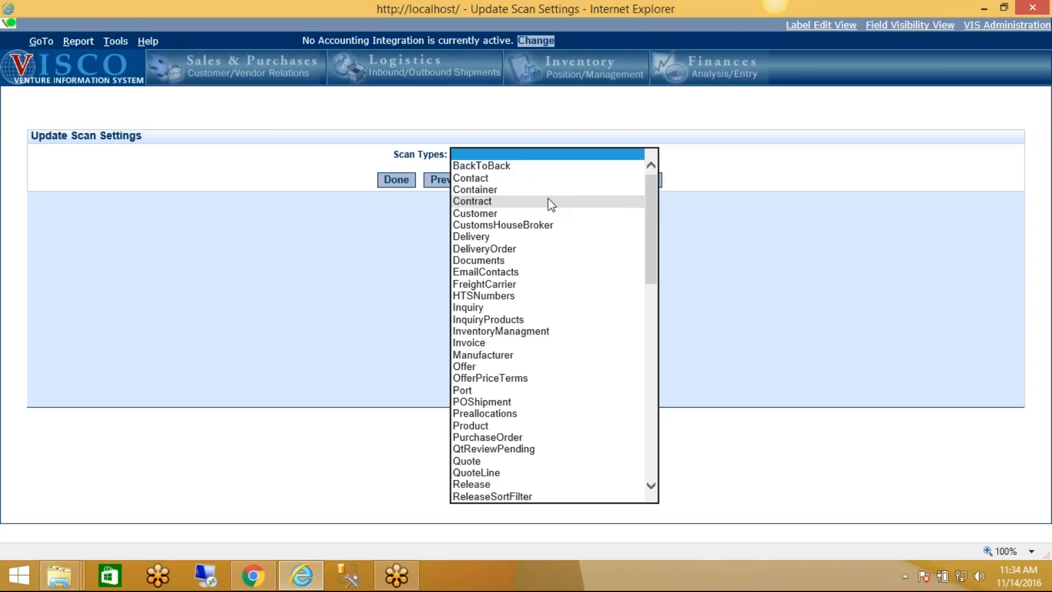
click(511, 193)
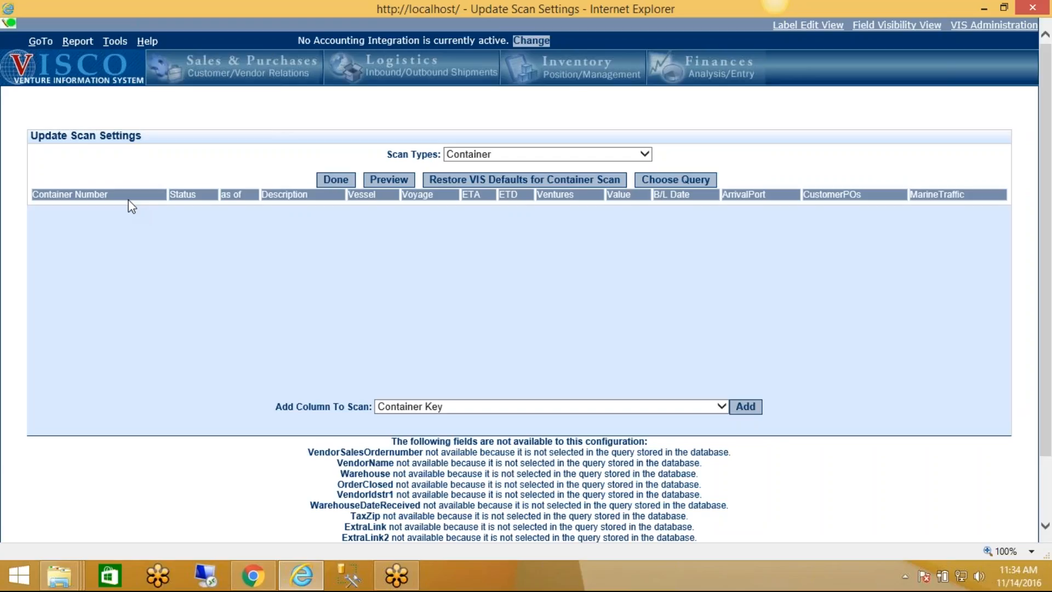
Step: Try the heading "Voyage #" for the Voyage column and shift the column one place earlier and back
click(428, 191)
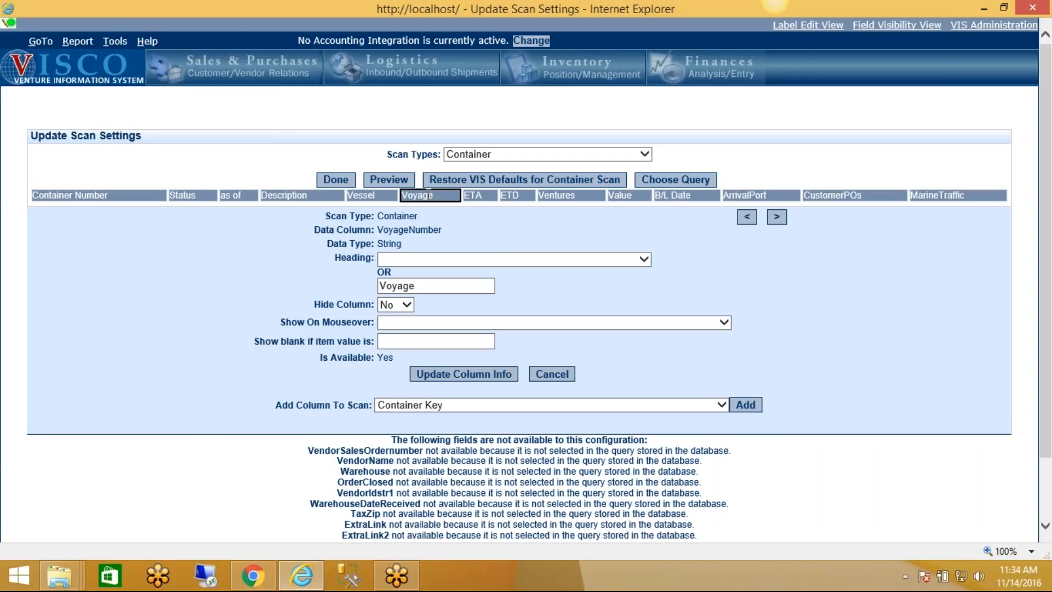
click(430, 285)
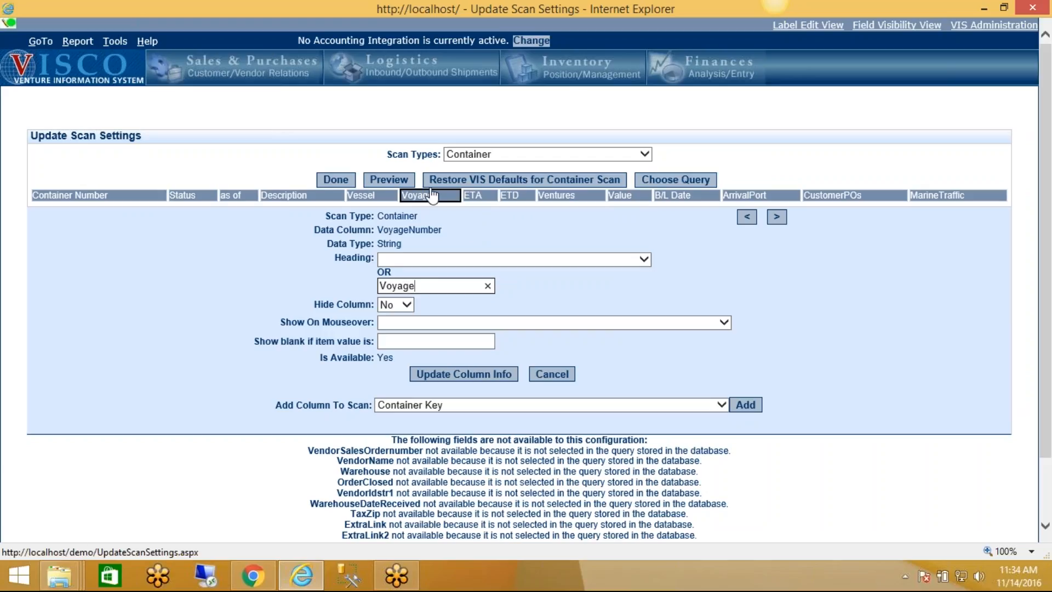
drag(426, 284, 344, 281)
click(438, 285)
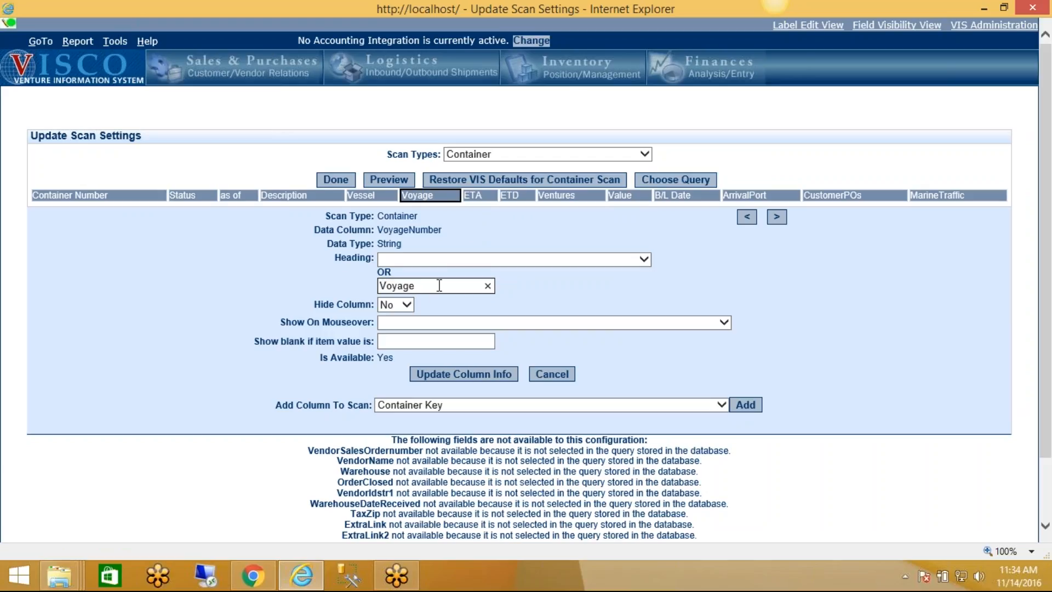
text(#)
click(392, 308)
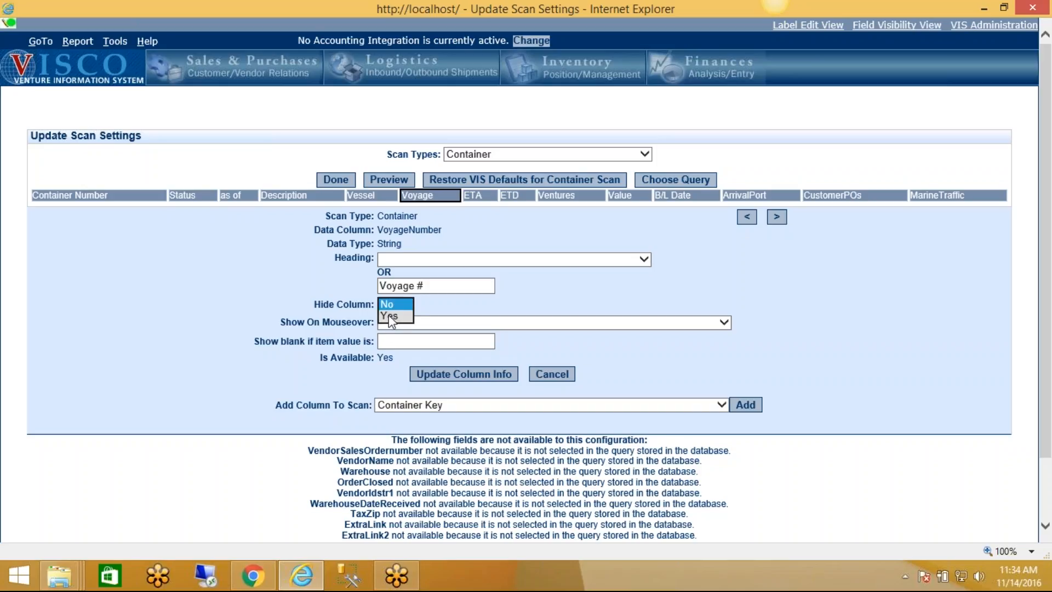
click(337, 281)
click(747, 218)
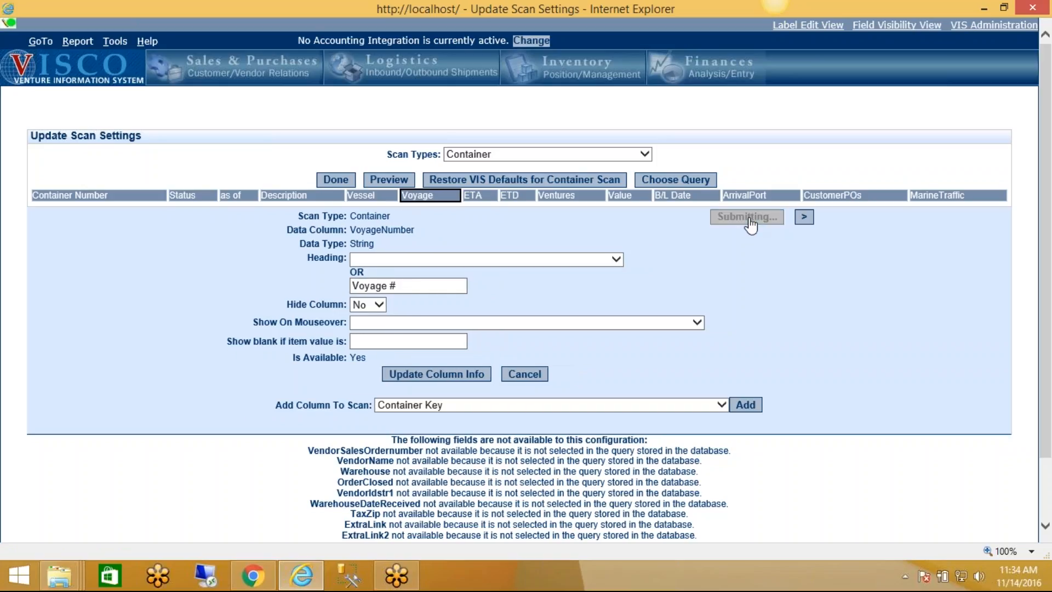
click(771, 222)
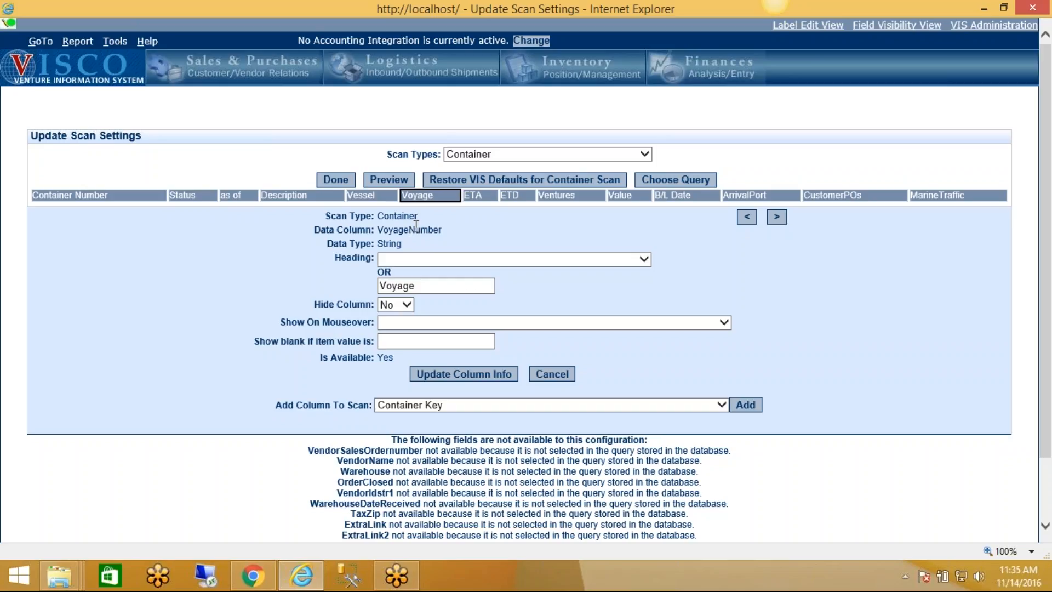
click(490, 323)
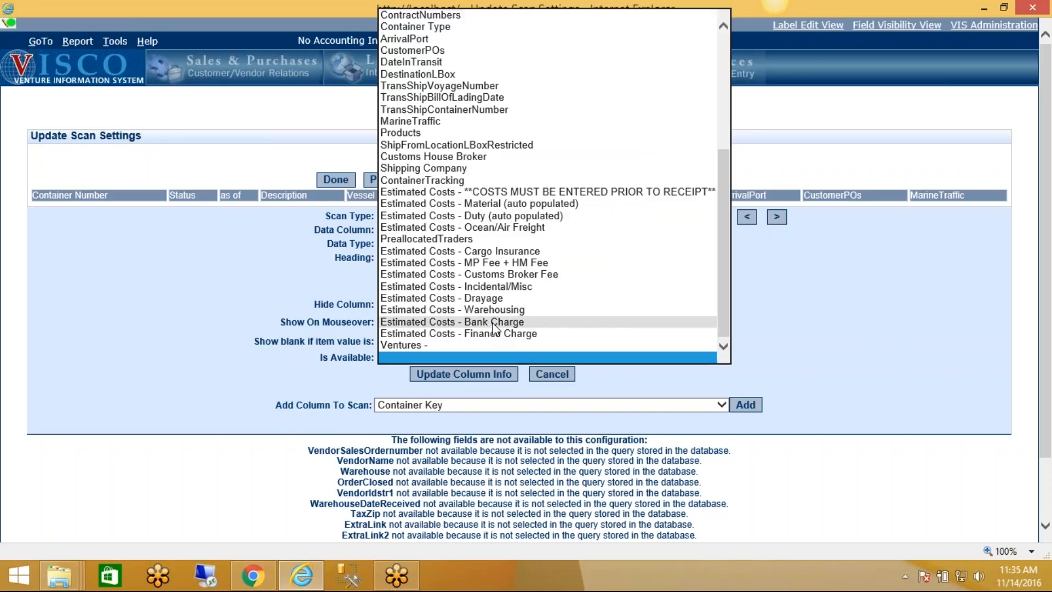
scroll(491, 230, up, 4)
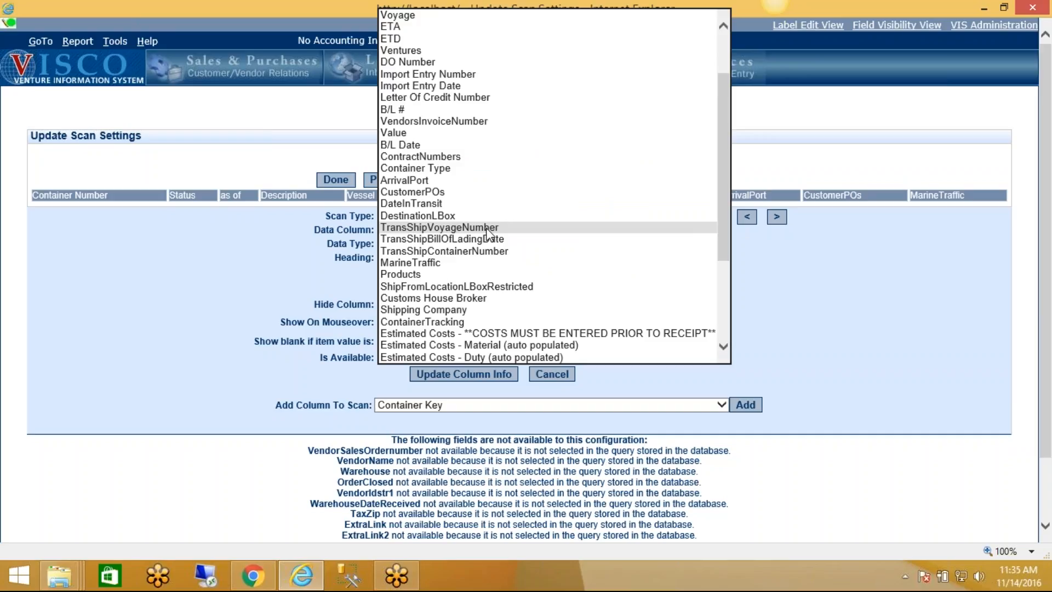
click(205, 252)
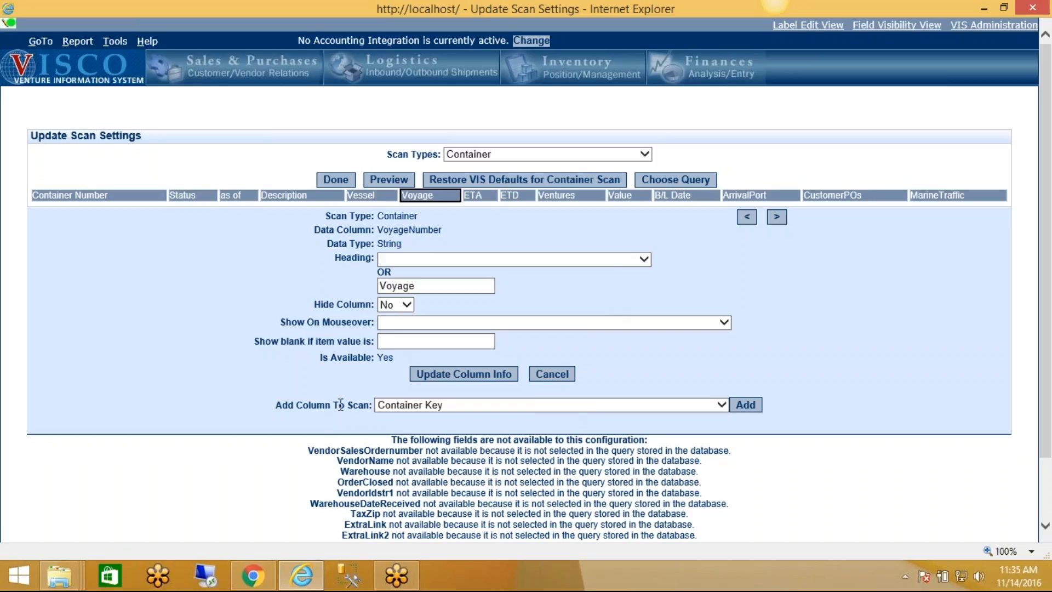
Step: Add the "Estimated Costs - Ocean/Air Freight" column to the container scan
click(450, 405)
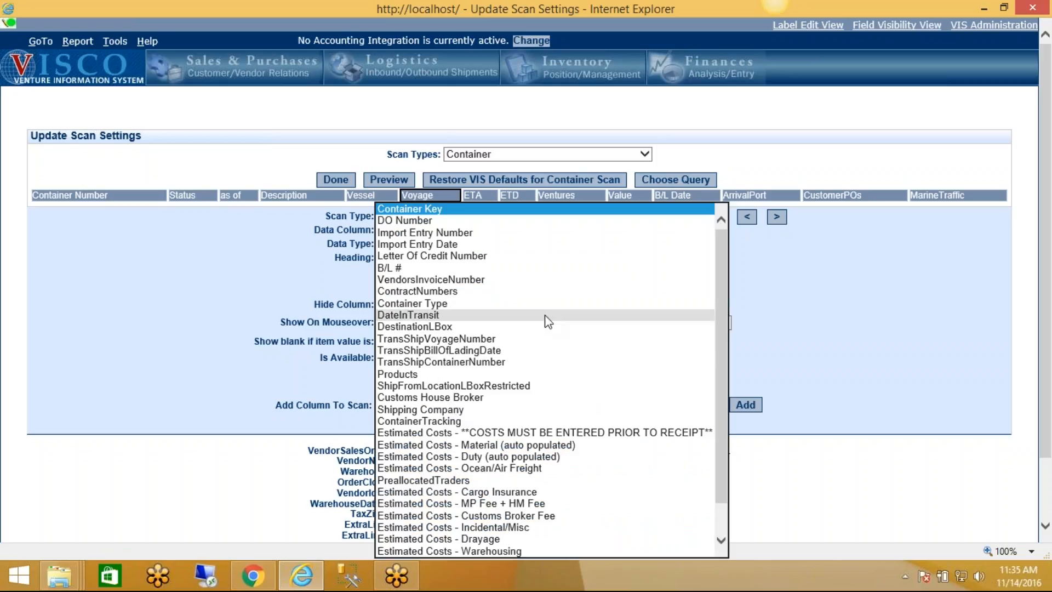
scroll(545, 319, down, 1)
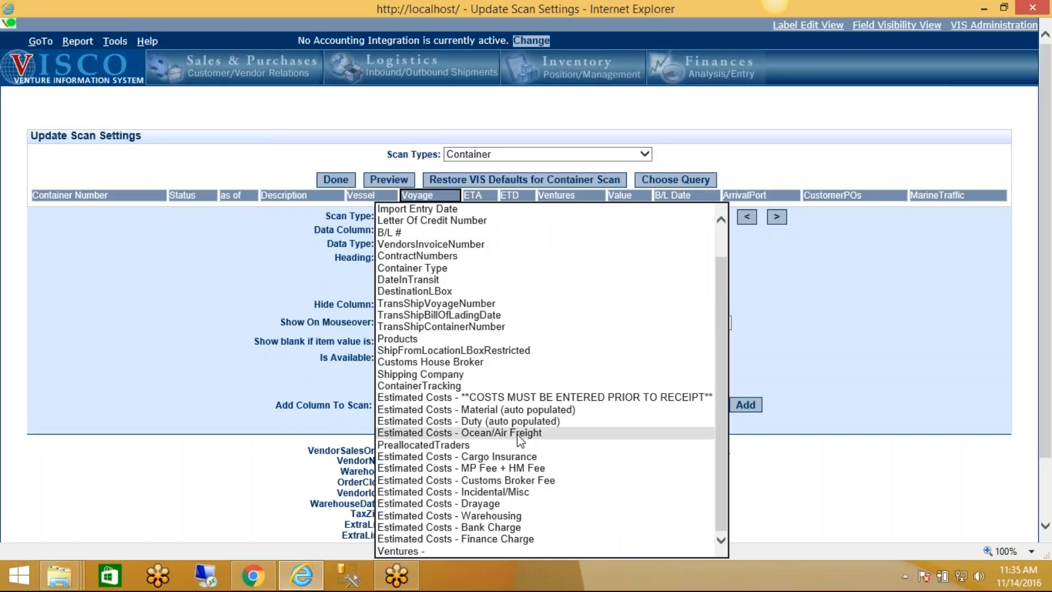
click(665, 430)
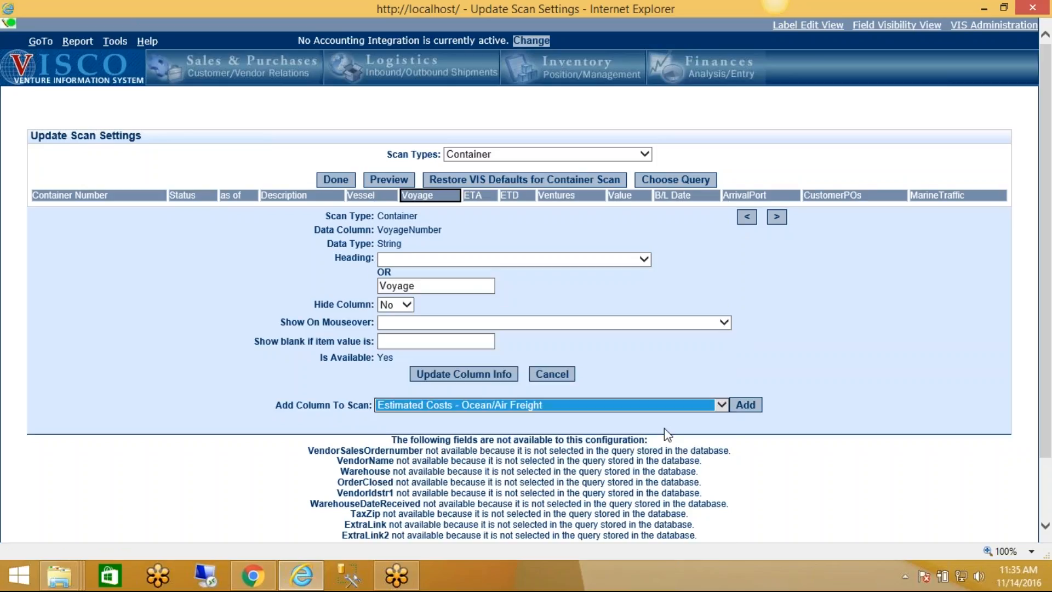
click(746, 406)
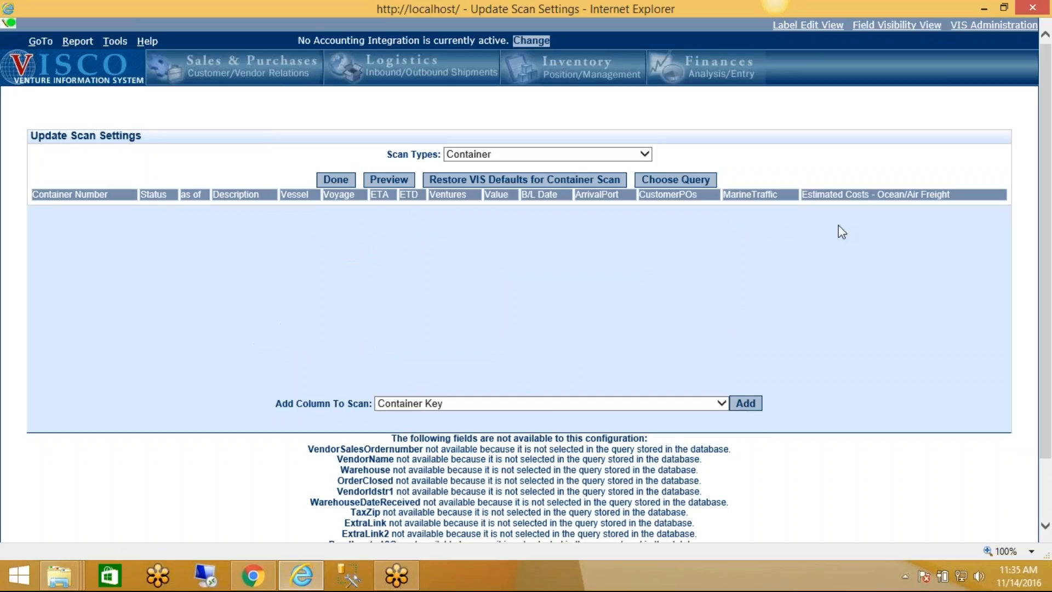
Step: Rename the added freight column's heading to "Ocean Freight Cost", update the column info and finish the scan settings
click(849, 196)
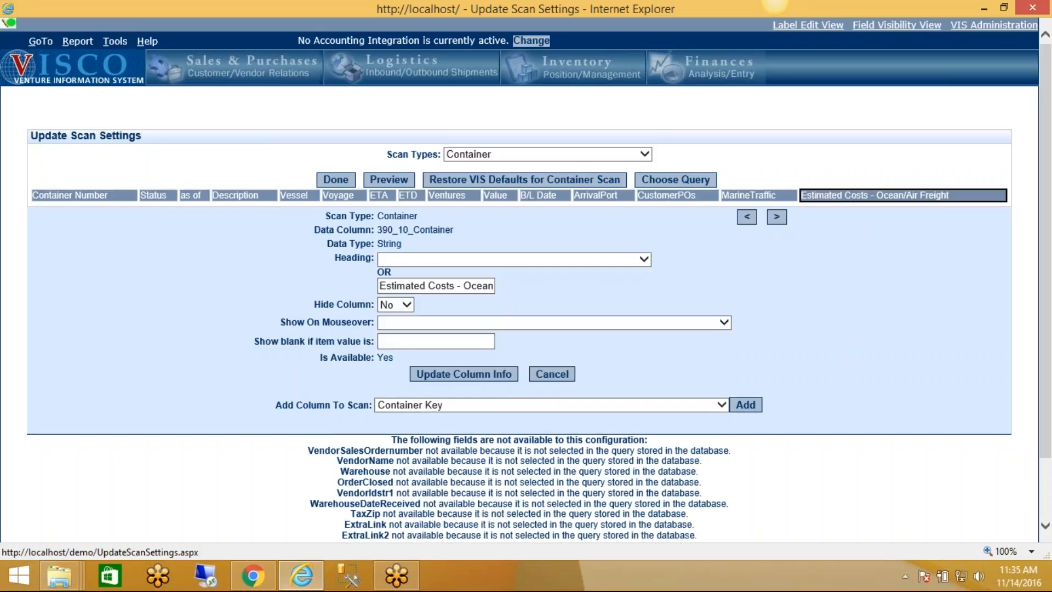
drag(465, 286, 315, 263)
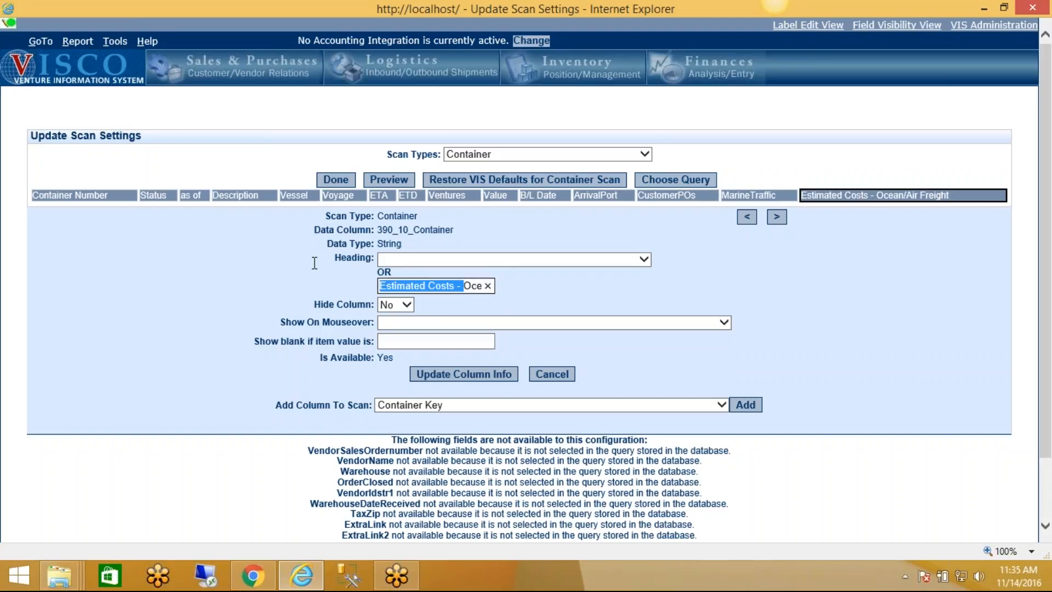
key(BackSpace)
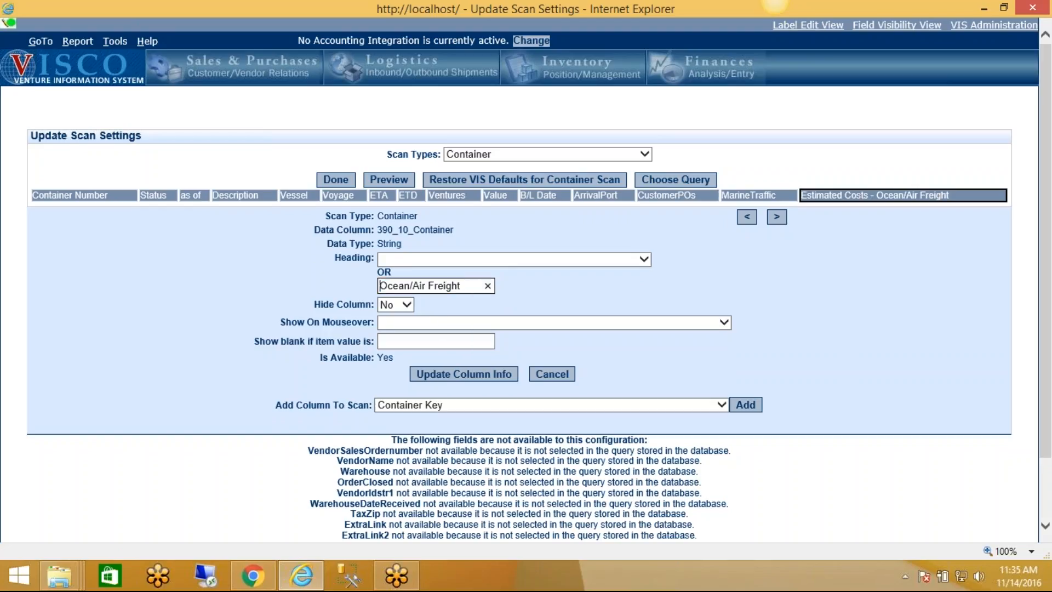
double_click(417, 285)
key(BackSpace)
key(BackSpace)
click(476, 286)
text(Cost)
click(465, 374)
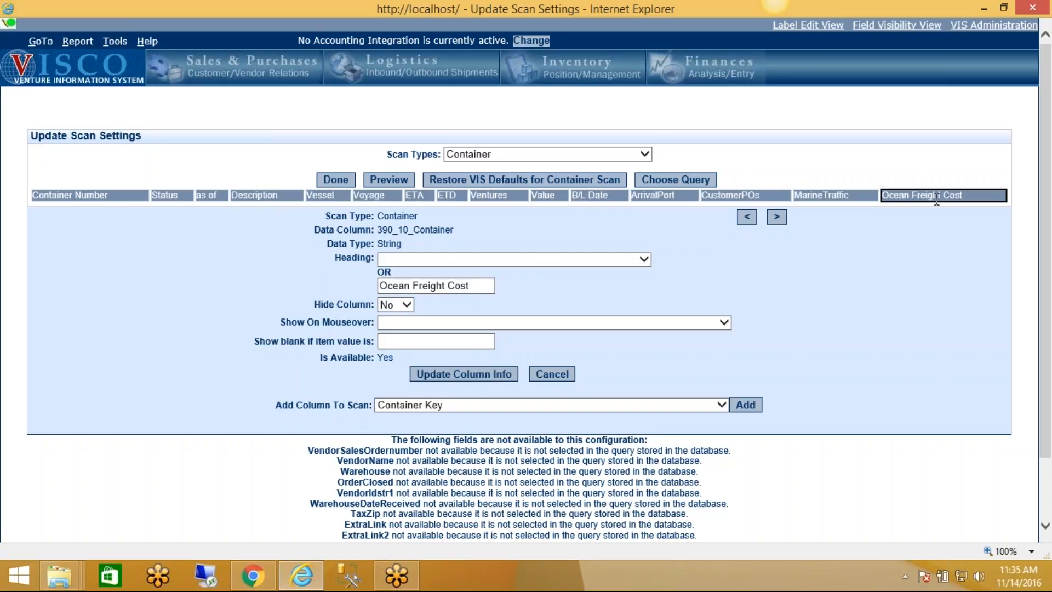
click(337, 182)
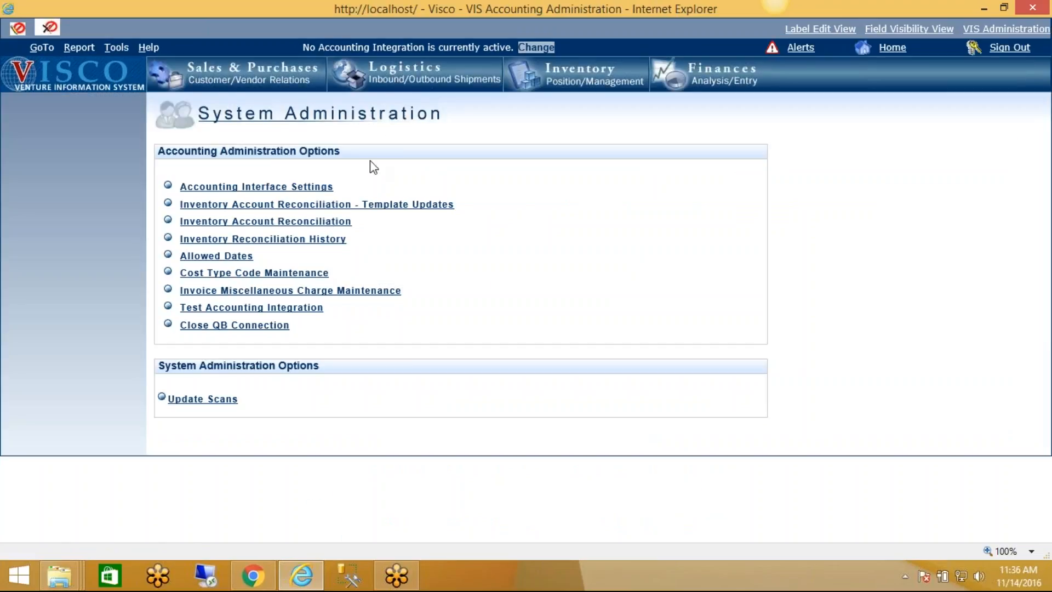
Step: Sign out and sign back in as VISCO with the account password, closing the alerts pop-up window
click(1007, 49)
click(456, 243)
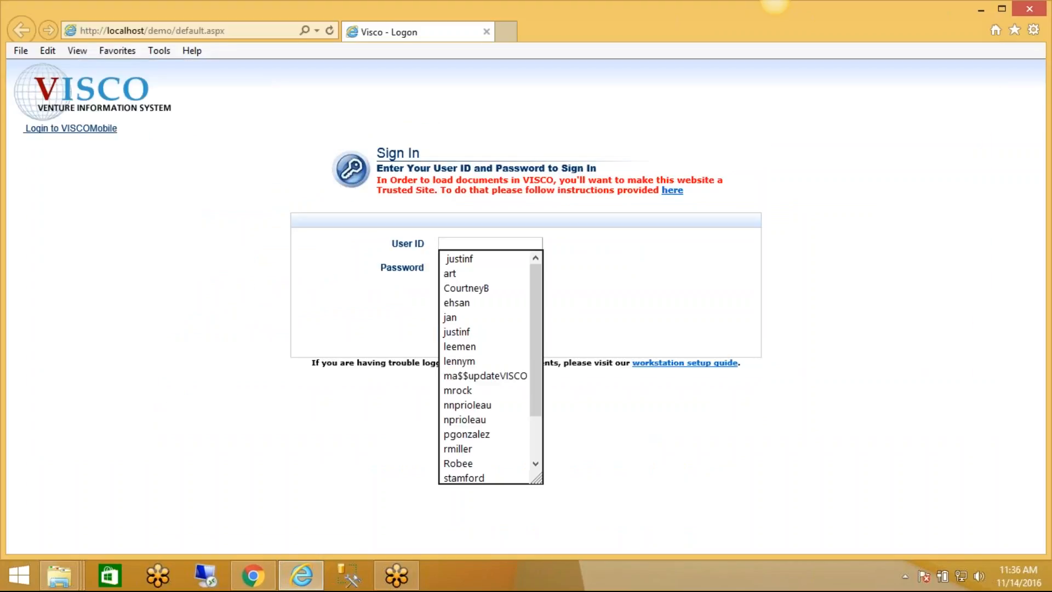
text(V)
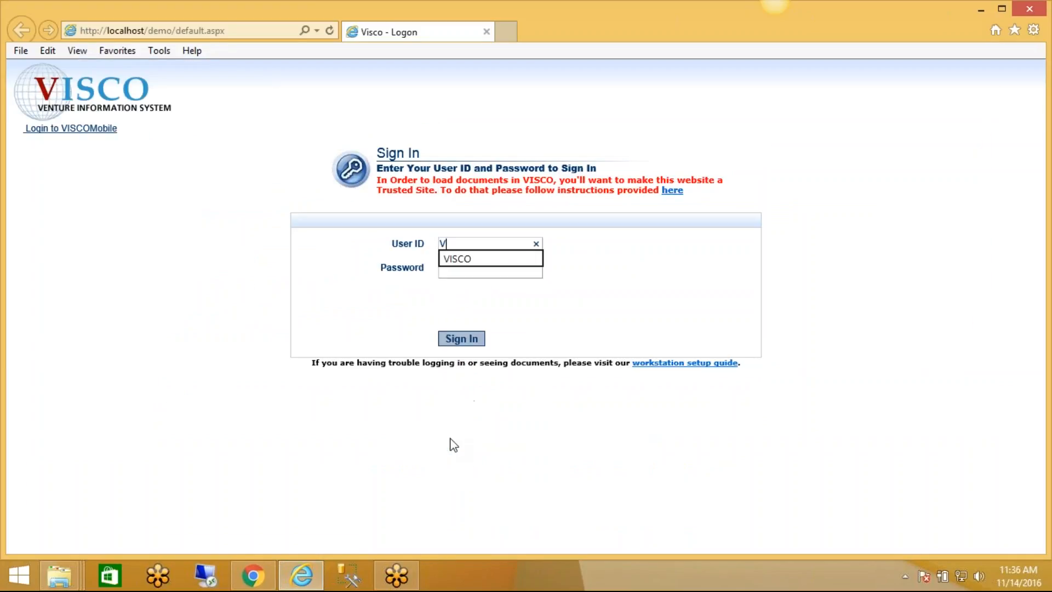
key(Down)
key(Tab)
text(*********)
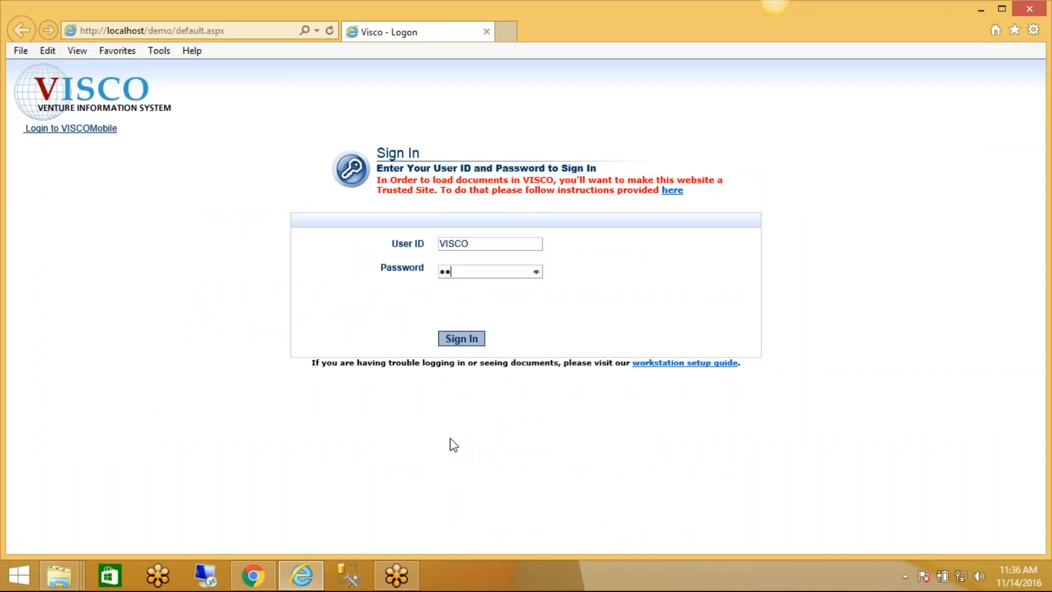
text(*)
key(Return)
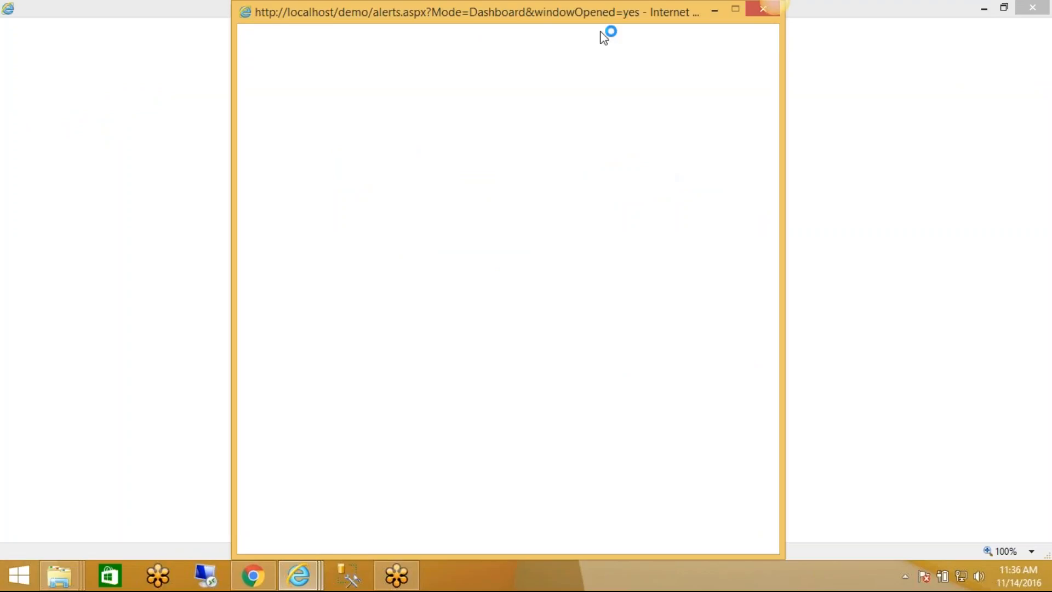
drag(606, 13, 526, 53)
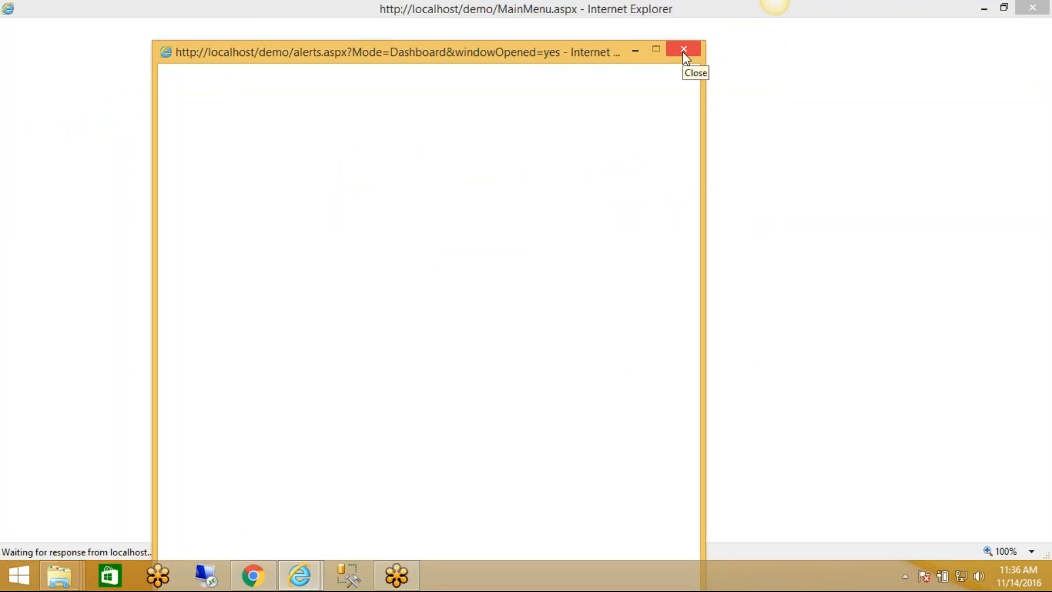
click(685, 51)
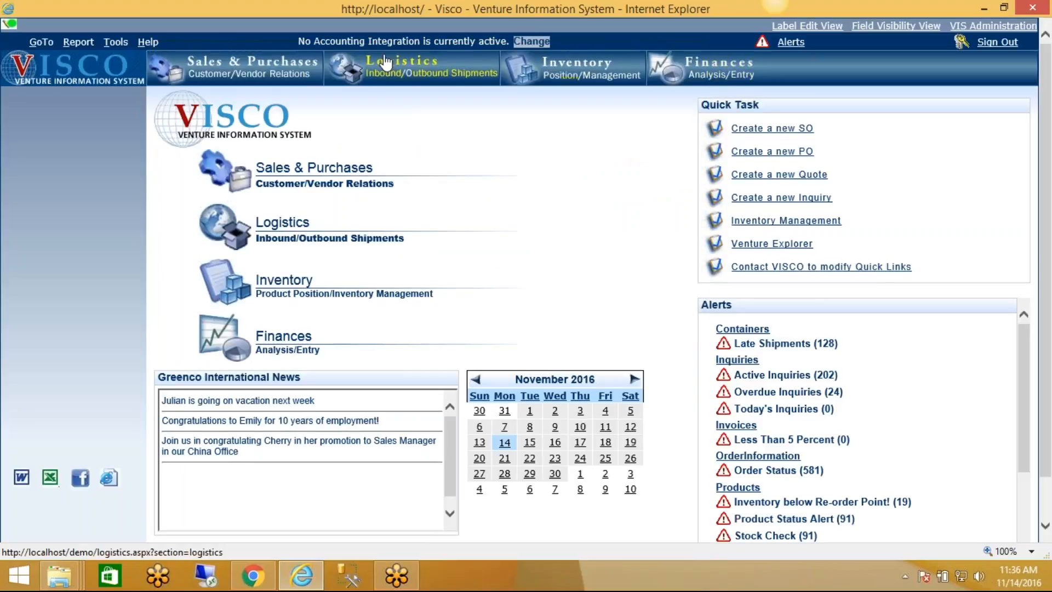
Step: Open the container view list under Logistics container maintenance and examine the Ocean Freight Cost column
click(384, 75)
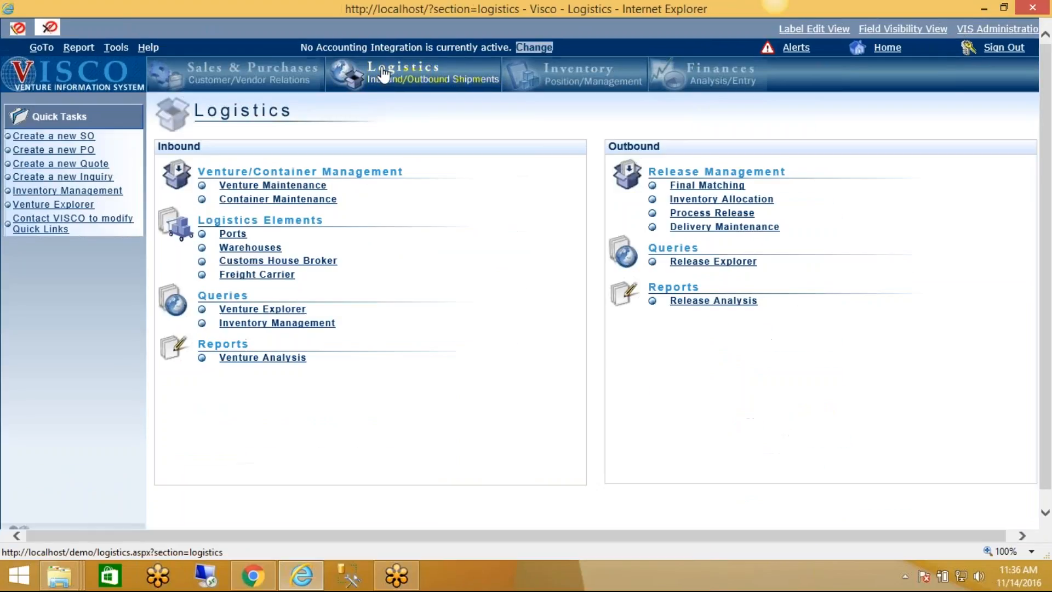
click(271, 200)
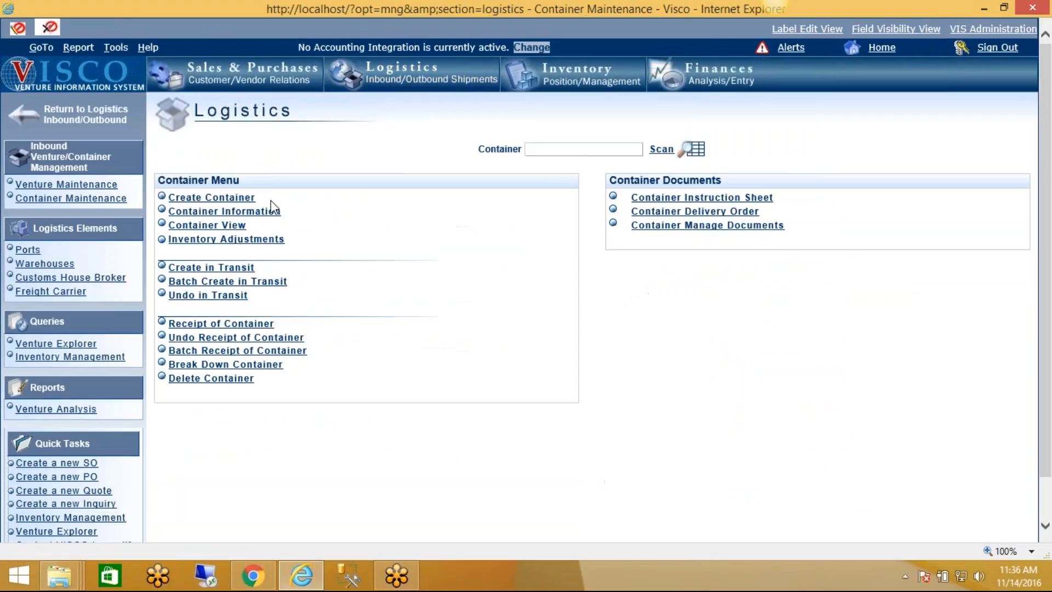
click(231, 226)
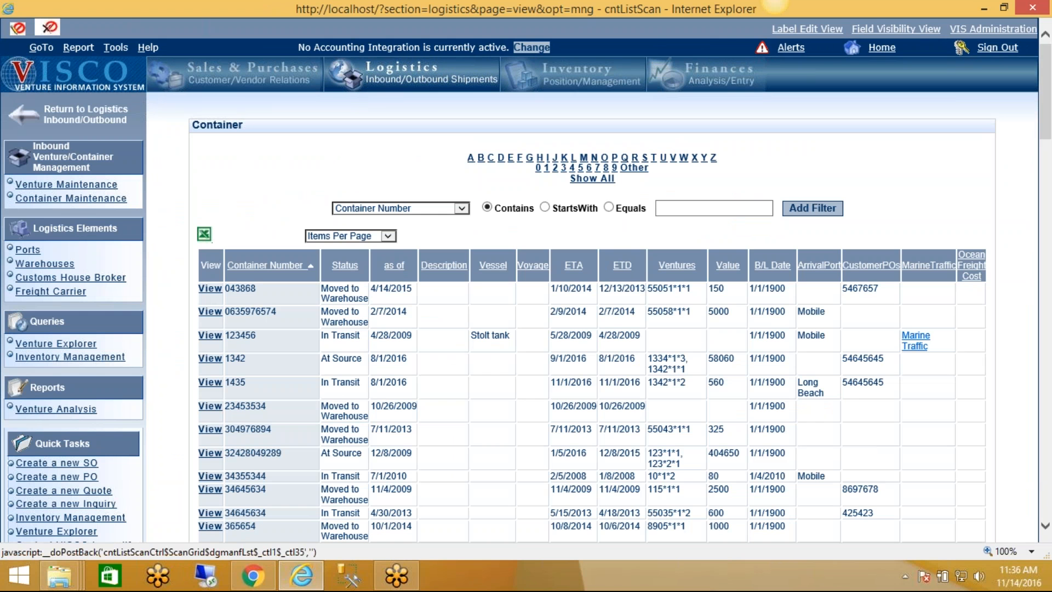
scroll(955, 306, down, 5)
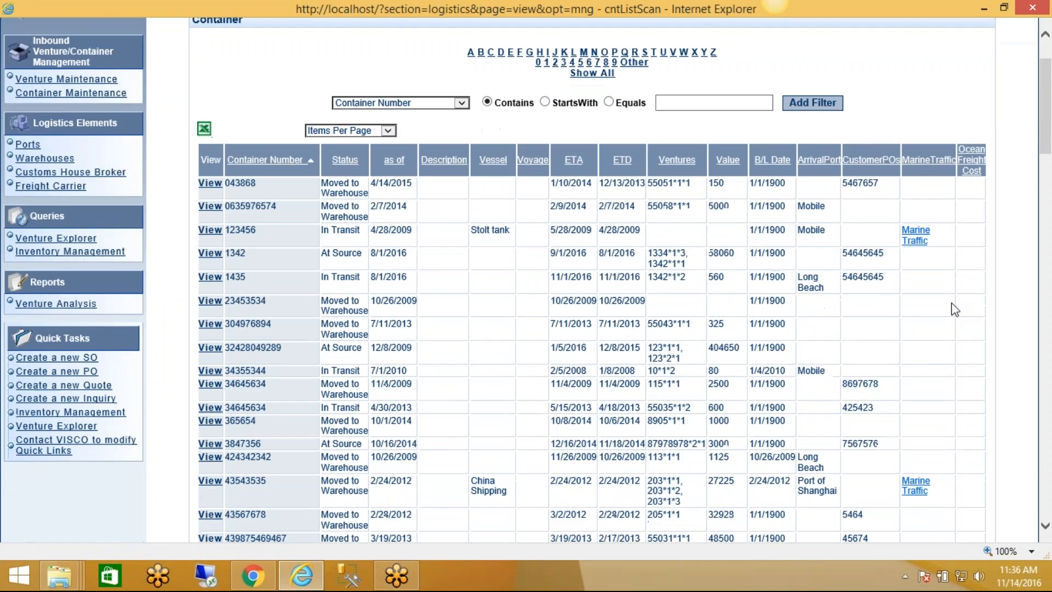
scroll(955, 305, up, 5)
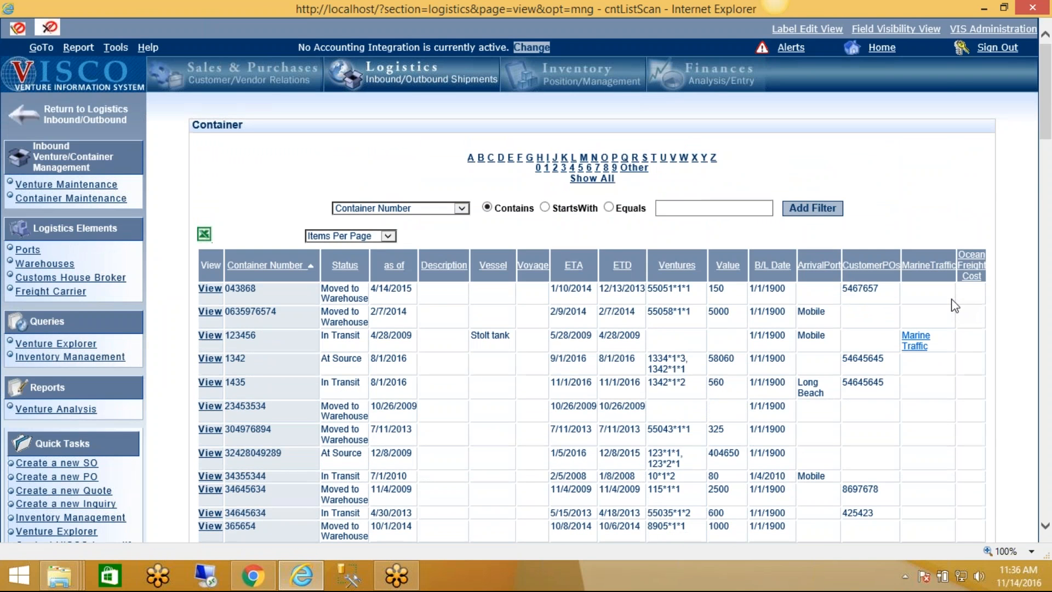